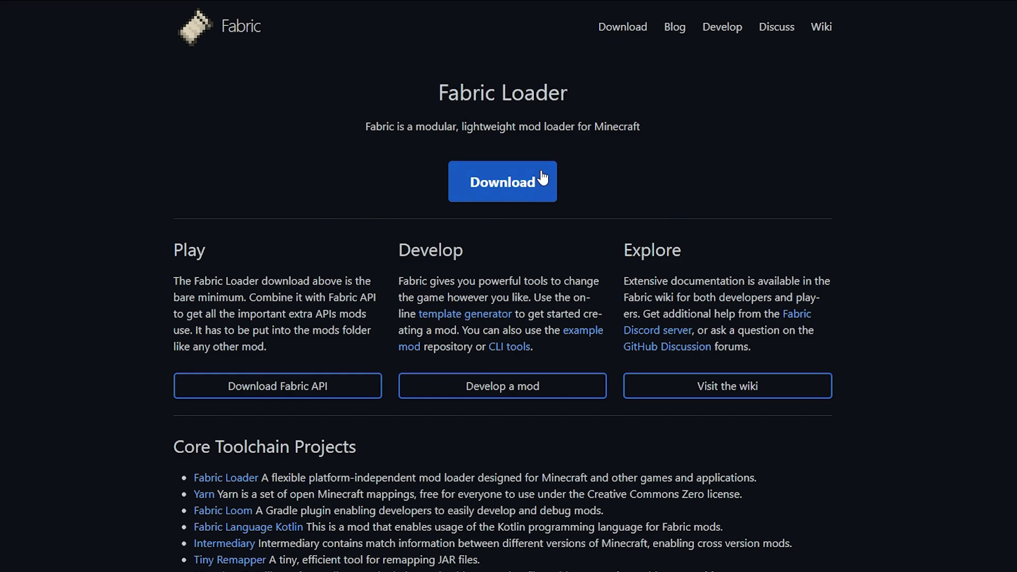
- Download the Windows Fabric installer from the Fabric Loader Minecraft Launcher page
left_click(487, 184)
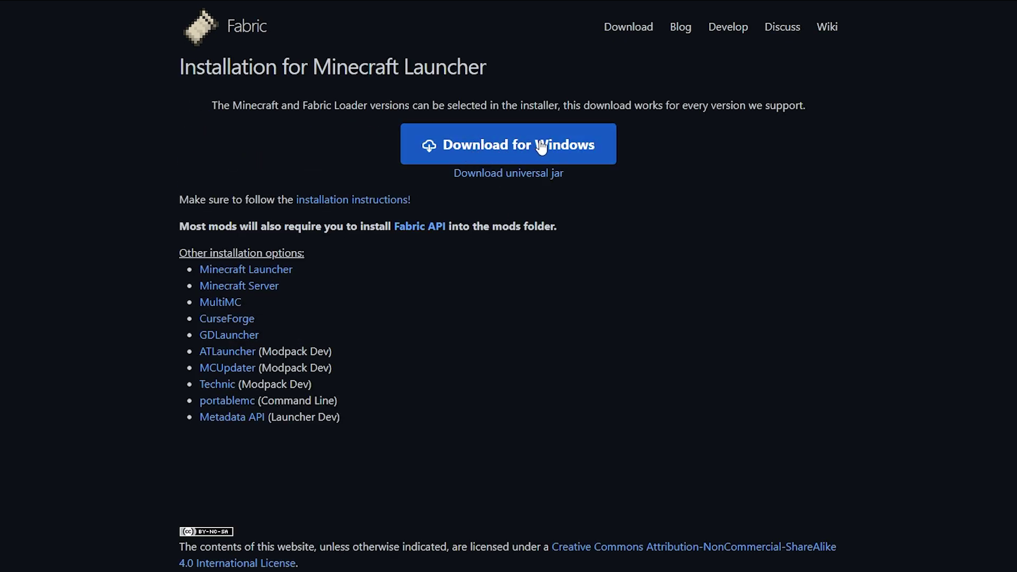
left_click(511, 146)
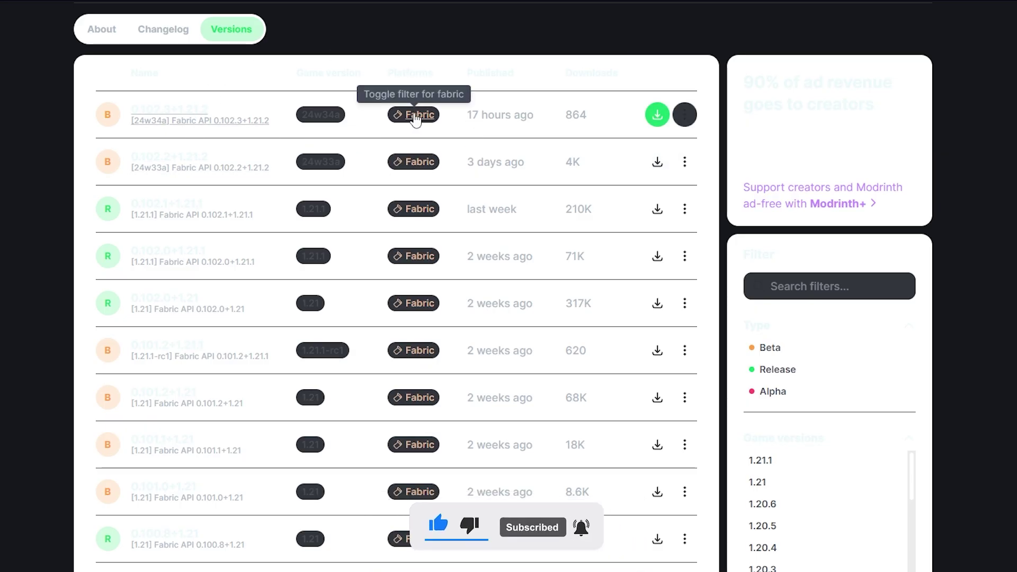
- Open the Fabric API project on Modrinth and scroll its Versions list to the 1.21.1 build
left_click(102, 29)
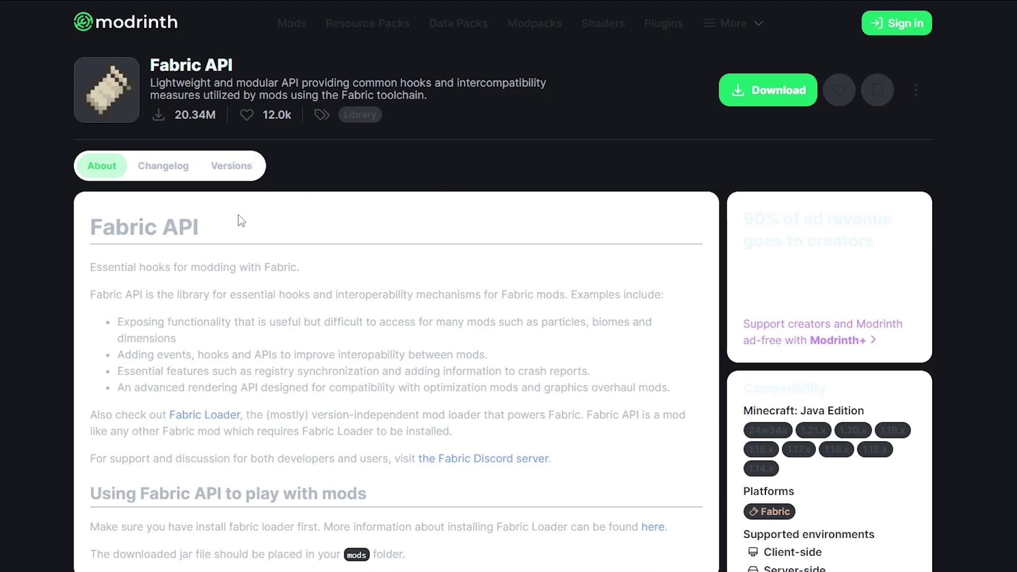
left_click(228, 170)
scroll(333, 188, "down", 1)
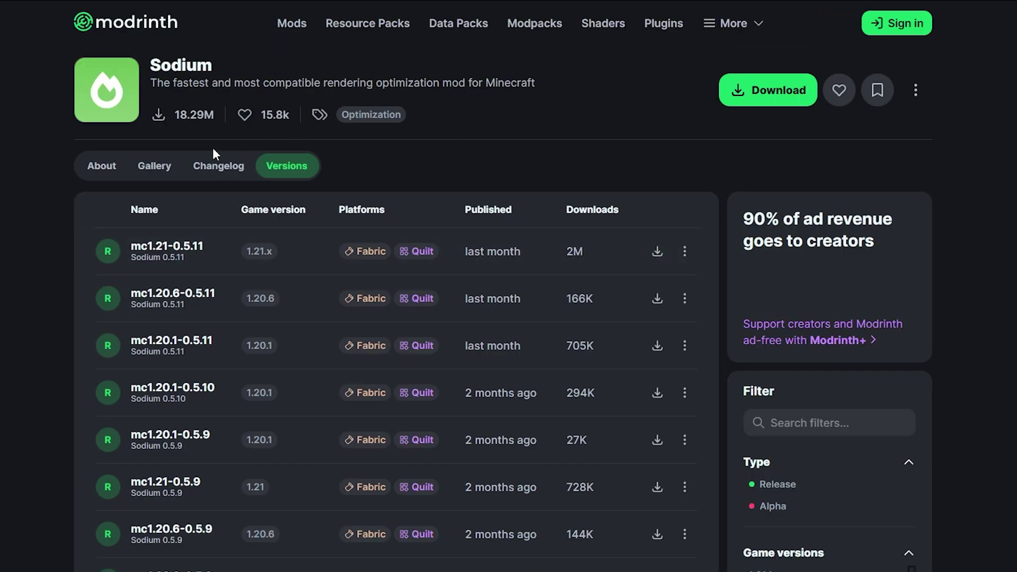
- Skim Sodium's About page, then download mc1.21-0.5.11 from its Versions list
left_click(100, 165)
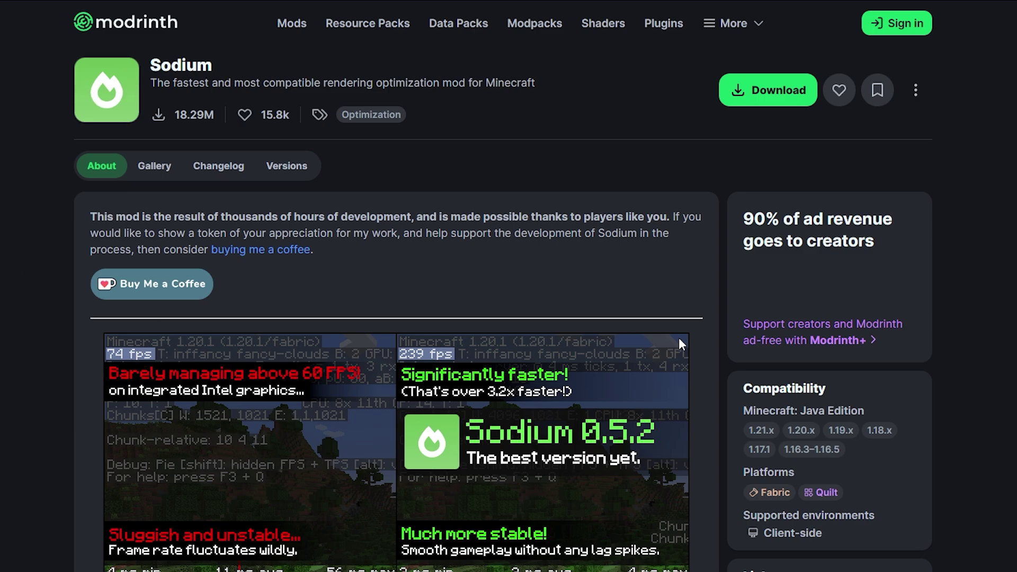
scroll(455, 211, "down", 4)
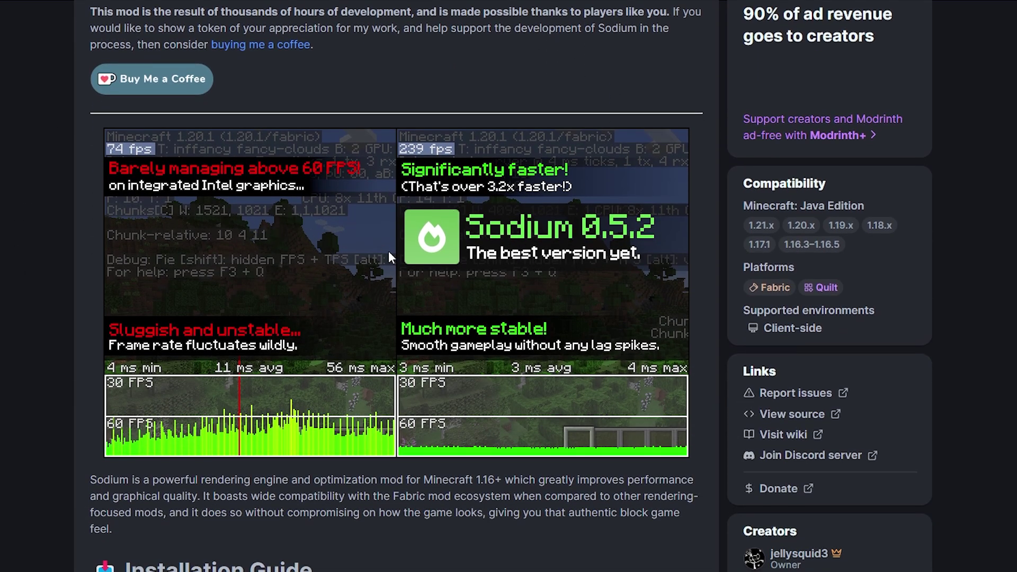
scroll(309, 284, "down", 11)
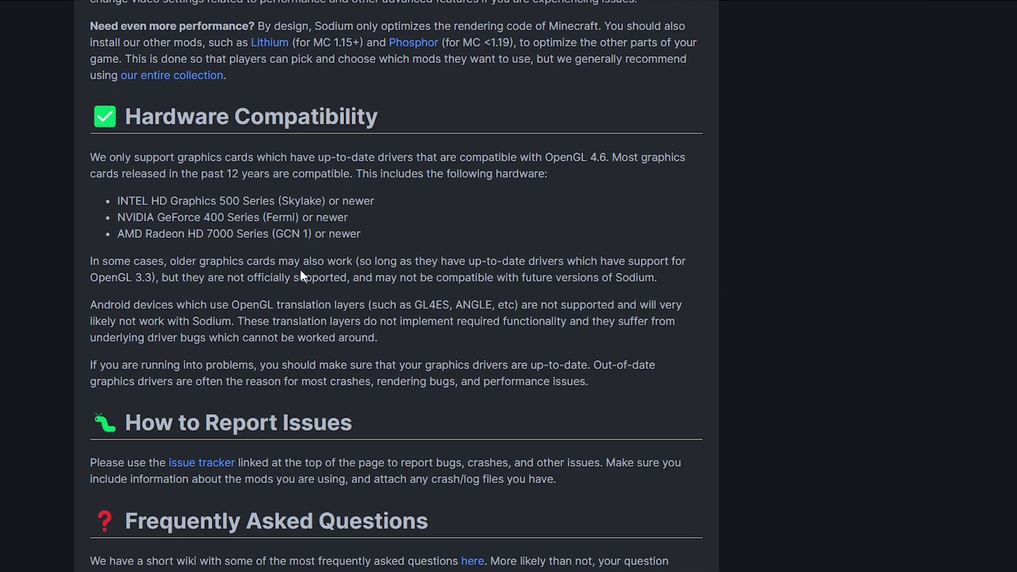
scroll(301, 269, "up", 12)
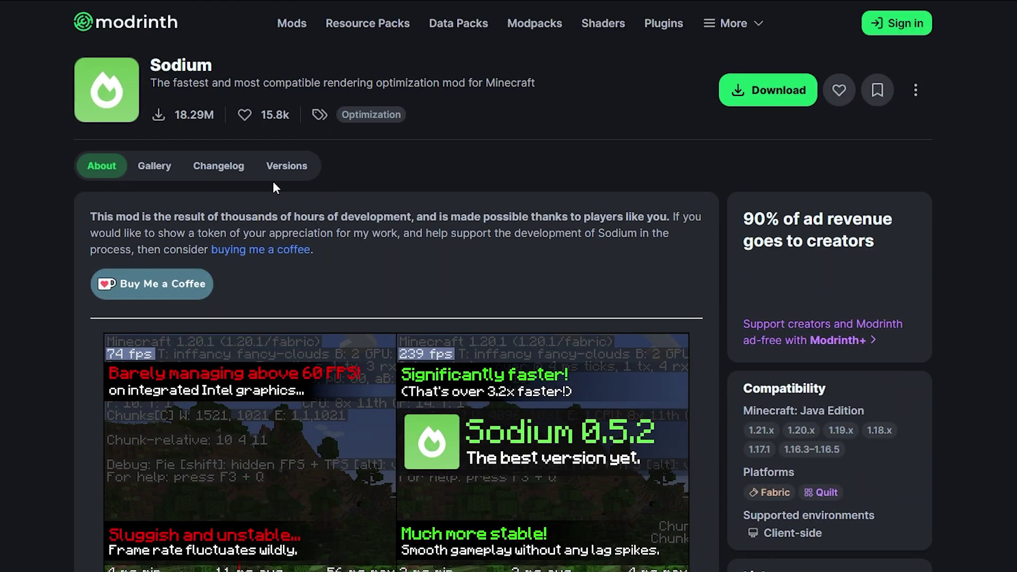
left_click(284, 168)
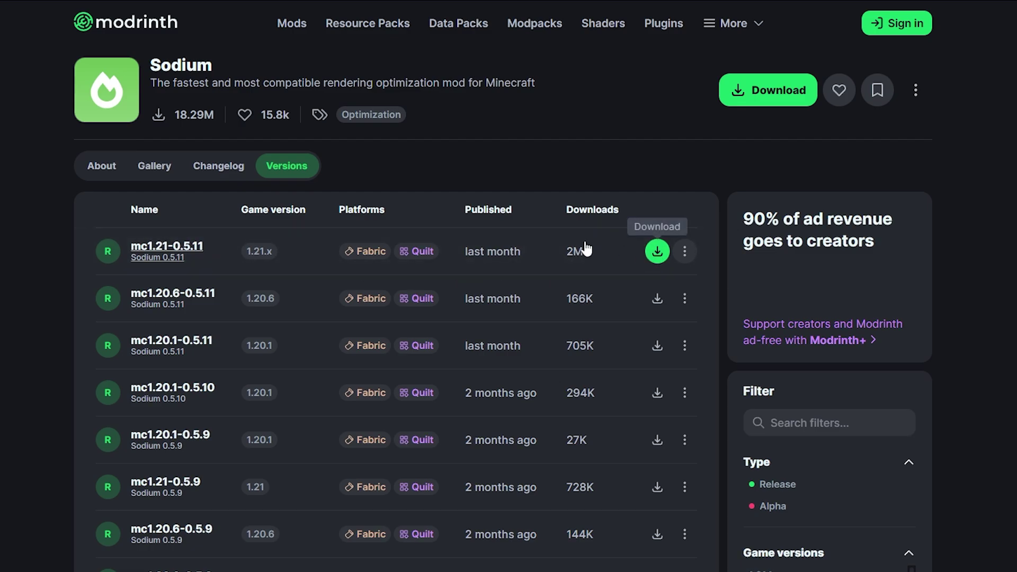
left_click(656, 252)
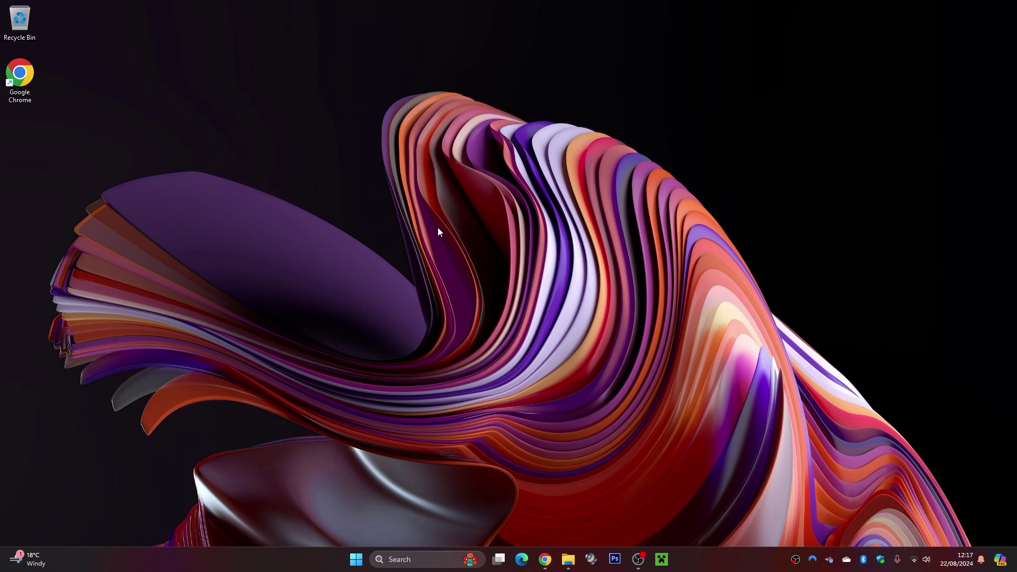
- Move the three downloaded files (Sodium, Fabric API, Fabric installer) from Downloads onto the desktop
left_click(568, 566)
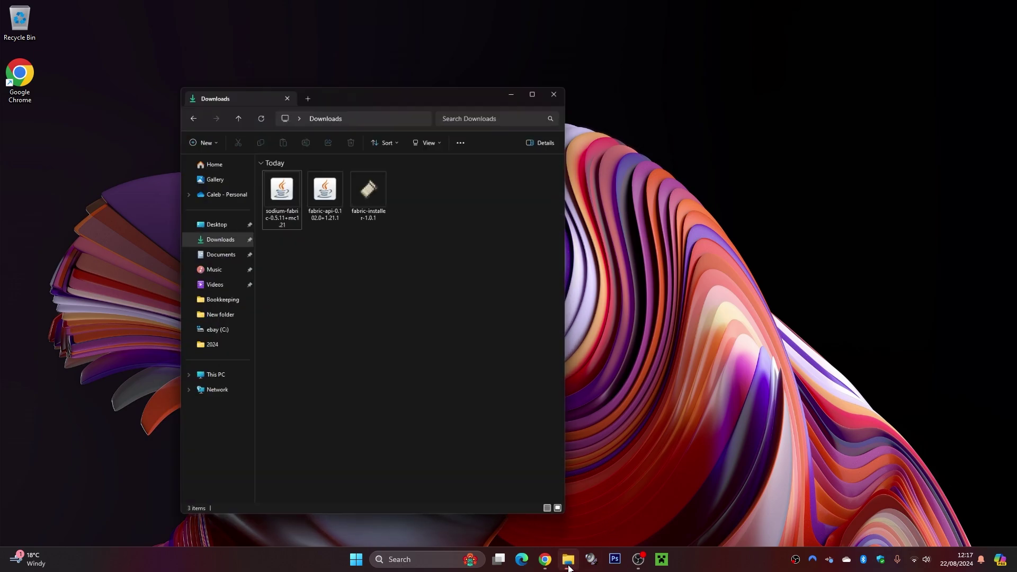
left_click_drag(409, 179, 241, 160)
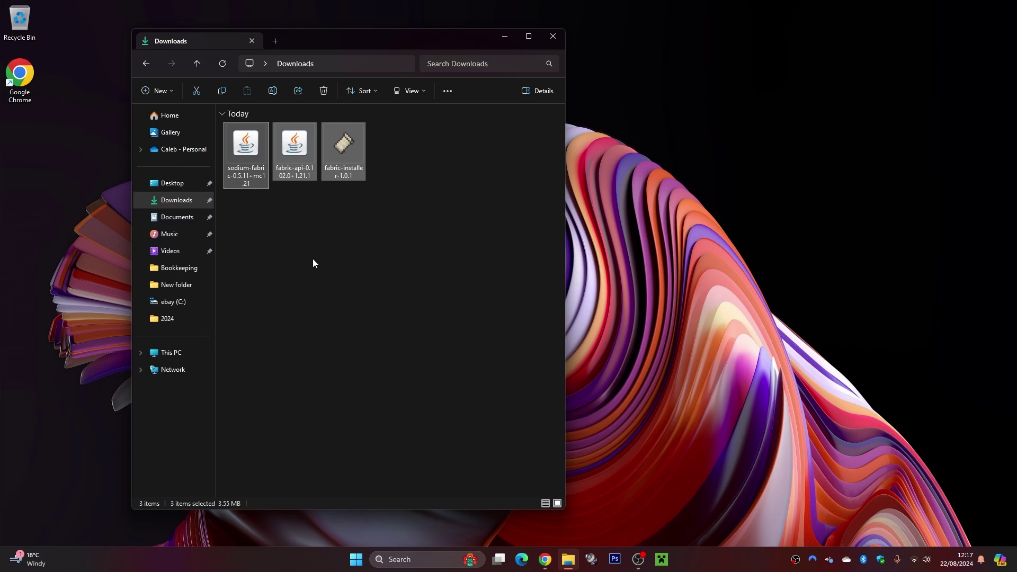
left_click_drag(245, 147, 638, 127)
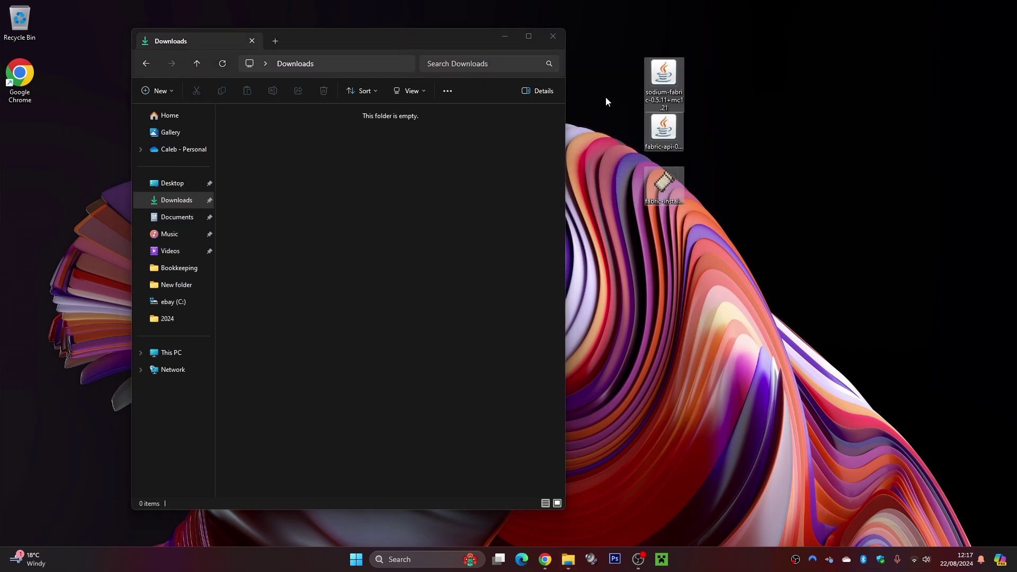
left_click(549, 36)
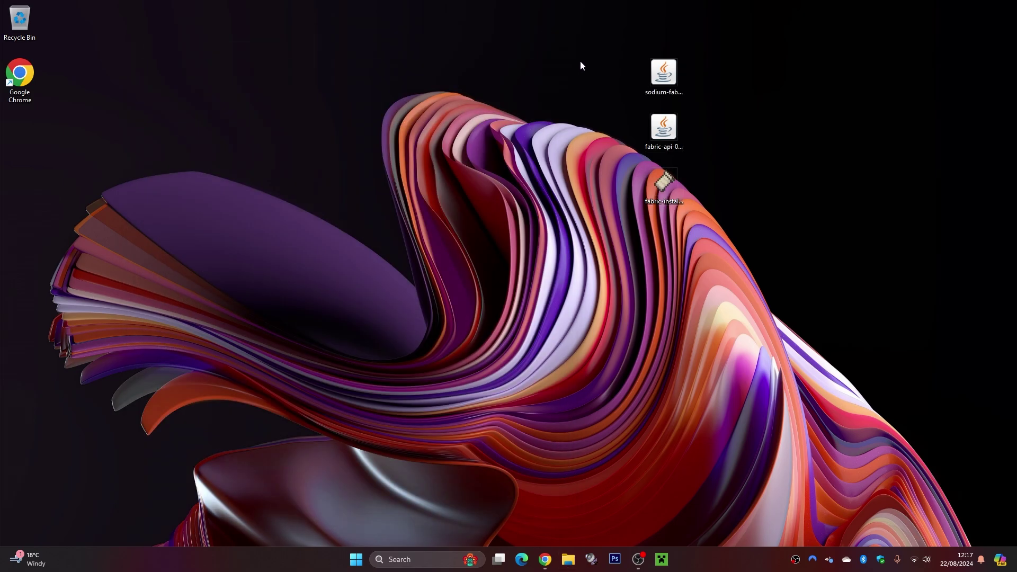
- Place the Sodium and Fabric API jars at the desktop's top centre with the Fabric installer beside them
left_click_drag(603, 48, 710, 98)
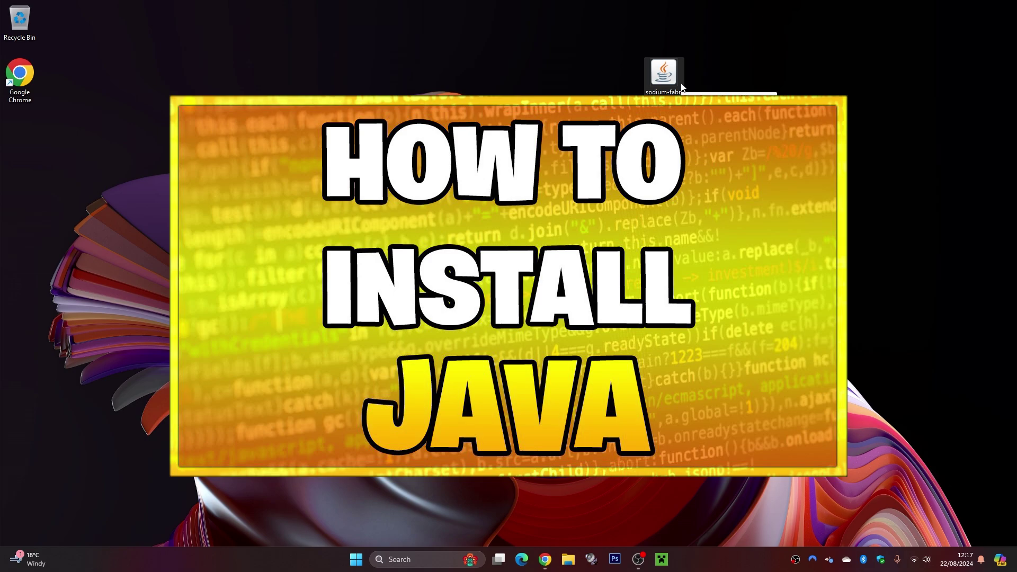
left_click_drag(631, 37, 697, 107)
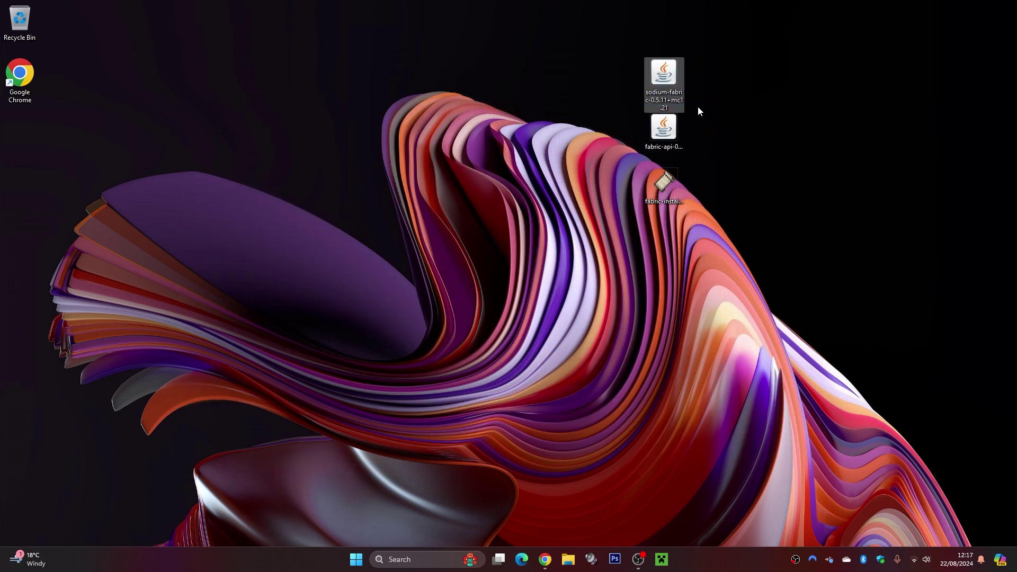
left_click_drag(625, 37, 696, 107)
left_click_drag(616, 44, 694, 104)
left_click_drag(620, 39, 701, 154)
left_click_drag(670, 82, 577, 42)
left_click_drag(661, 185, 623, 102)
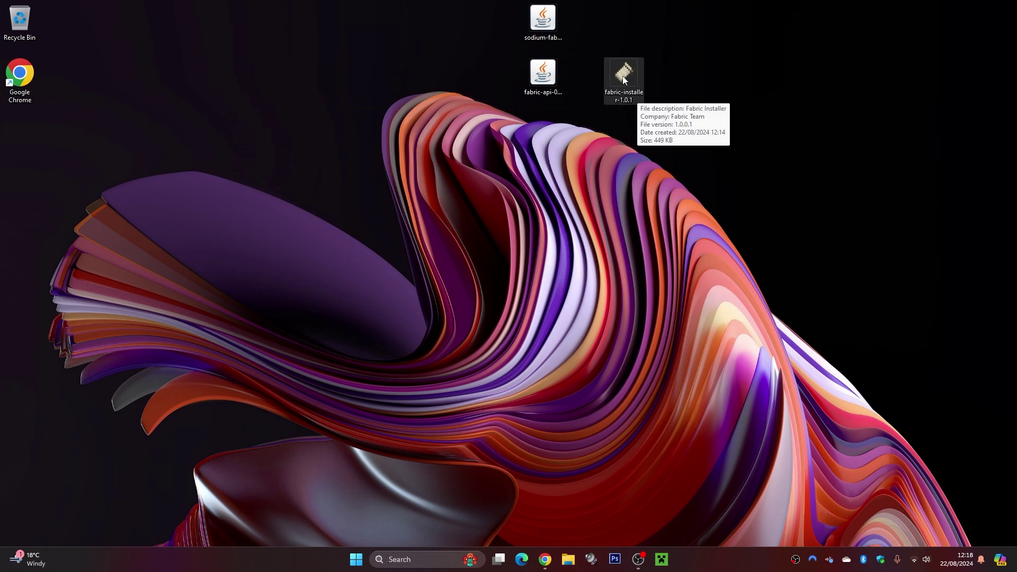
- Install Fabric Loader 0.16.2 for Minecraft 1.21.1, recycle the installer, and start Minecraft Launcher
double_click(624, 79)
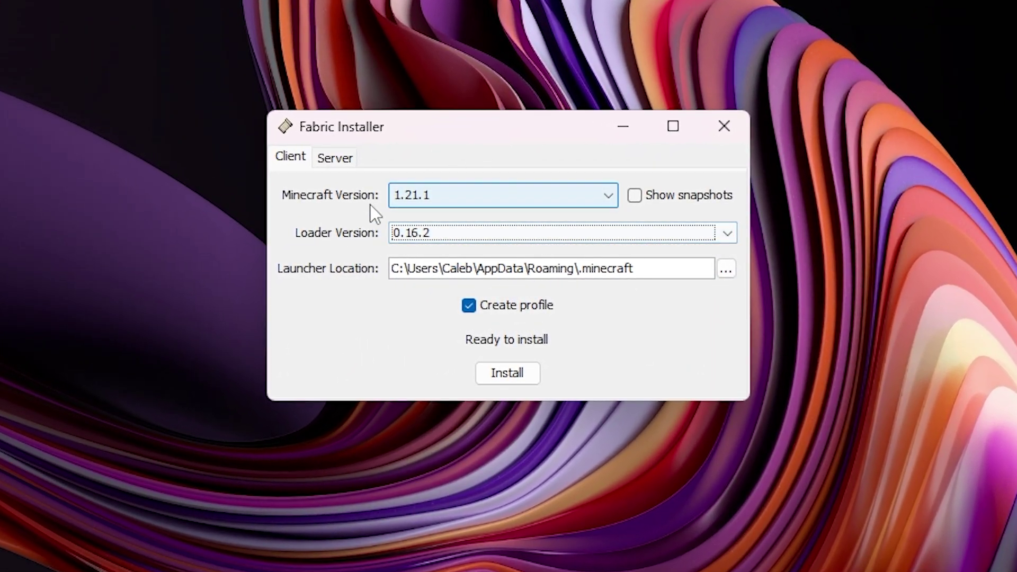
left_click(506, 374)
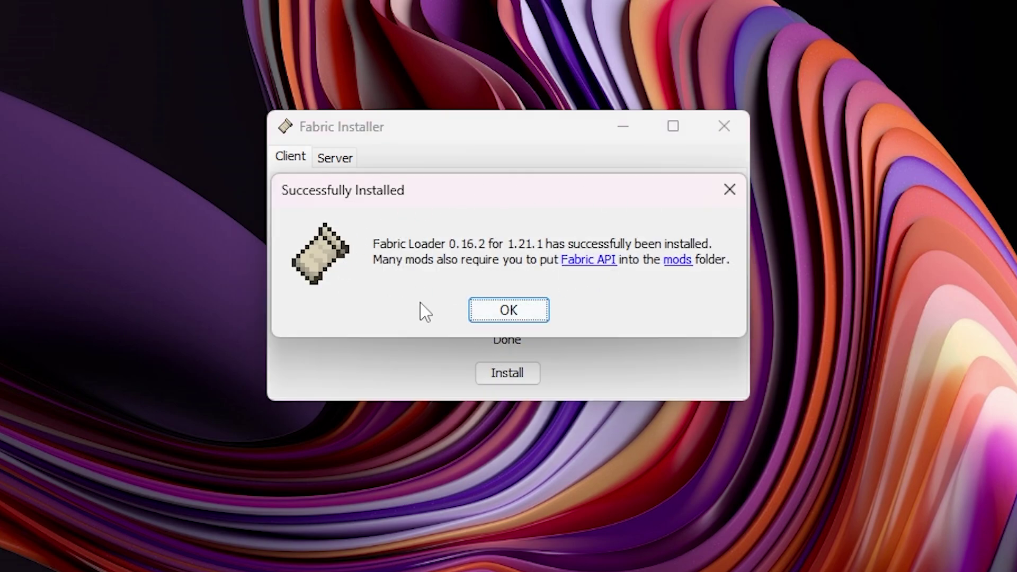
left_click(515, 310)
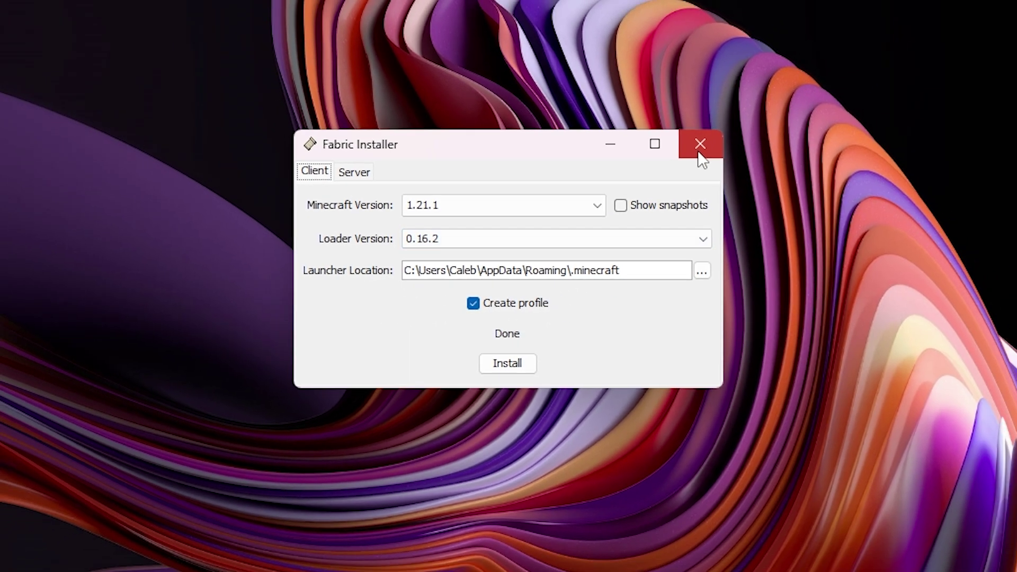
left_click(700, 152)
left_click_drag(623, 74, 20, 24)
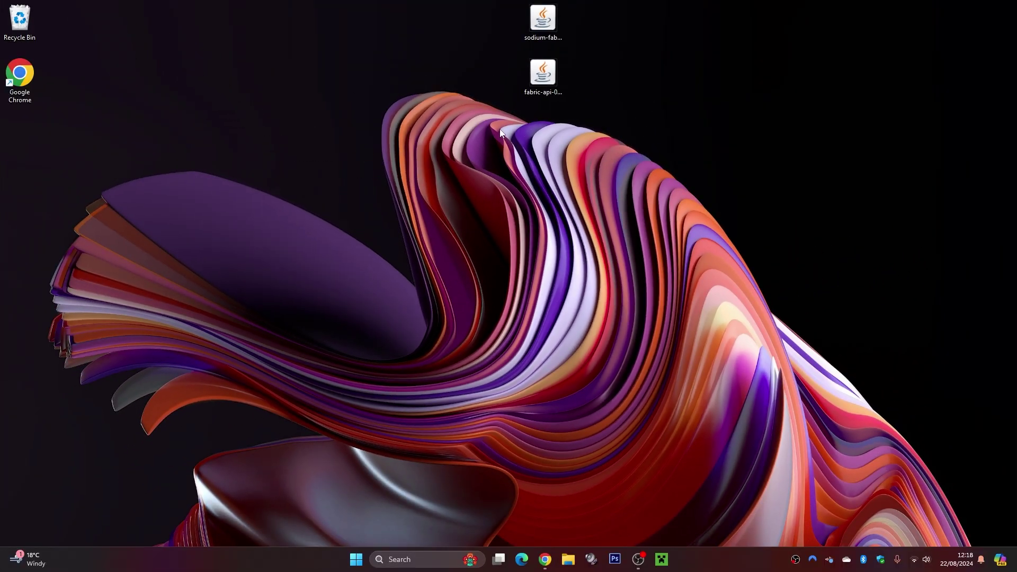
left_click(660, 559)
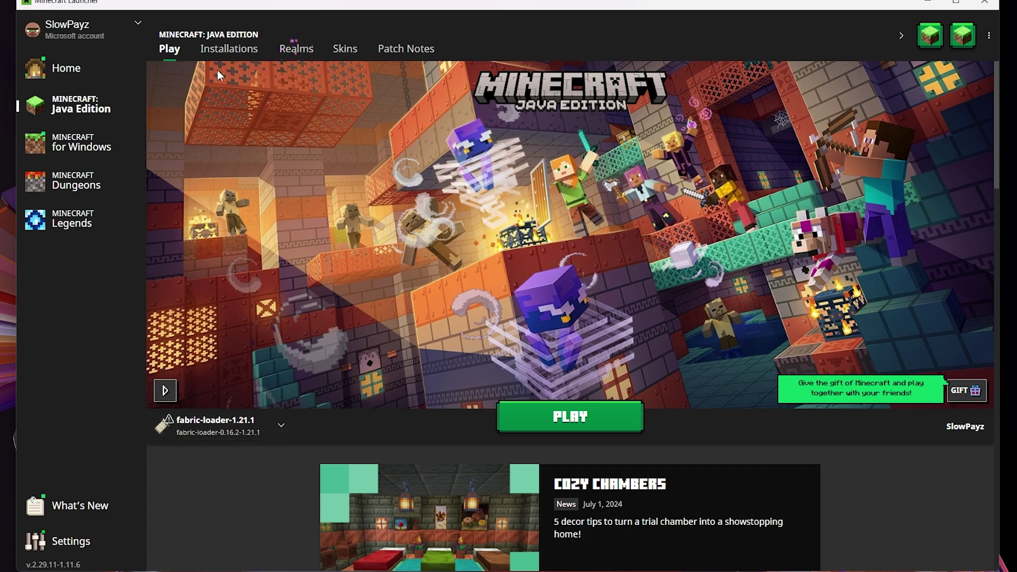
- On the Installations list, toggle the modded filter off and on, then begin a new installation's version choice
left_click(217, 55)
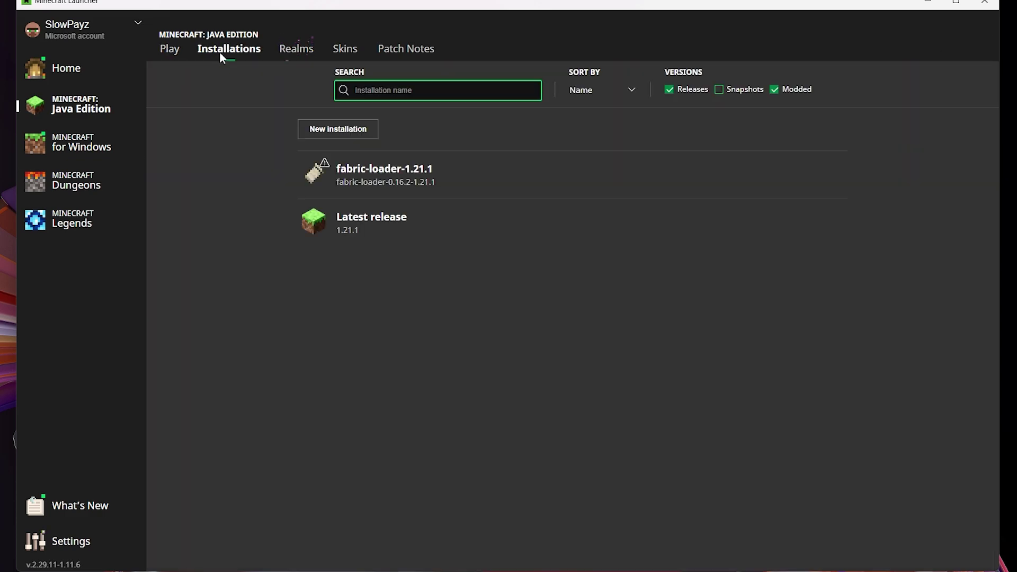
left_click(774, 89)
left_click(774, 90)
left_click(775, 91)
left_click(774, 90)
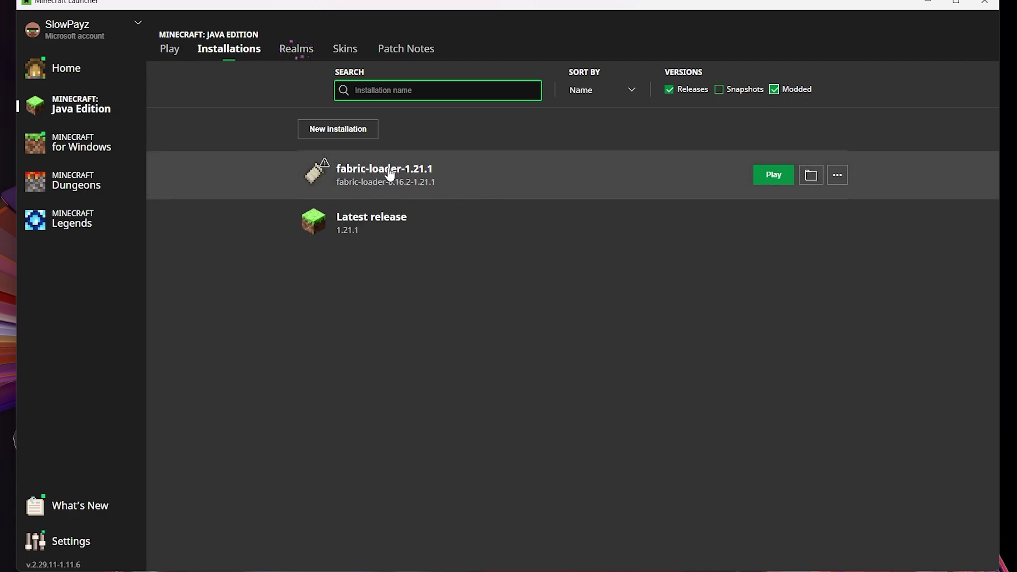
left_click(333, 130)
left_click(483, 185)
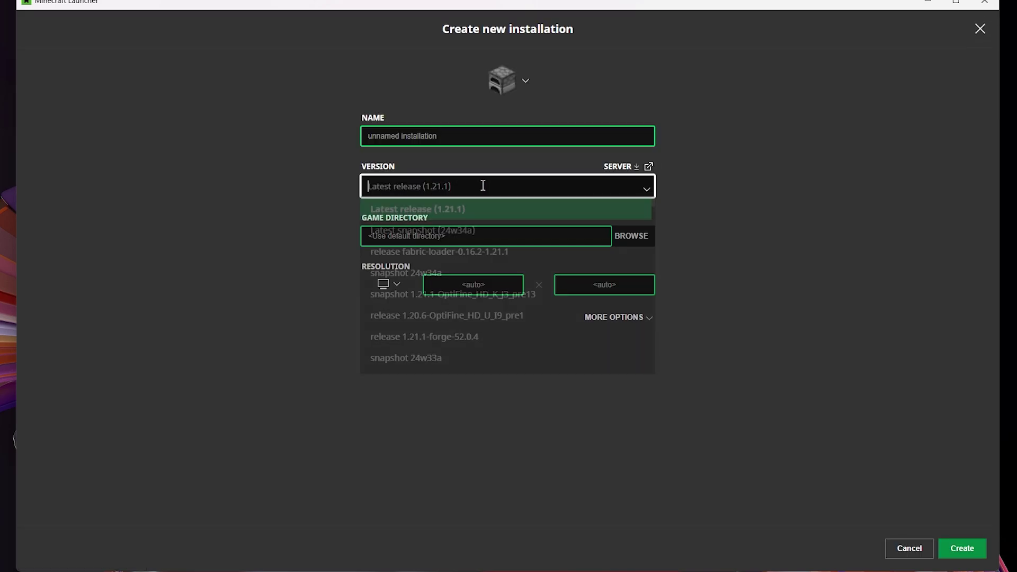
- Pick fabric-loader-0.16.2-1.21.1 as the version, then discard the new installation
left_click(428, 256)
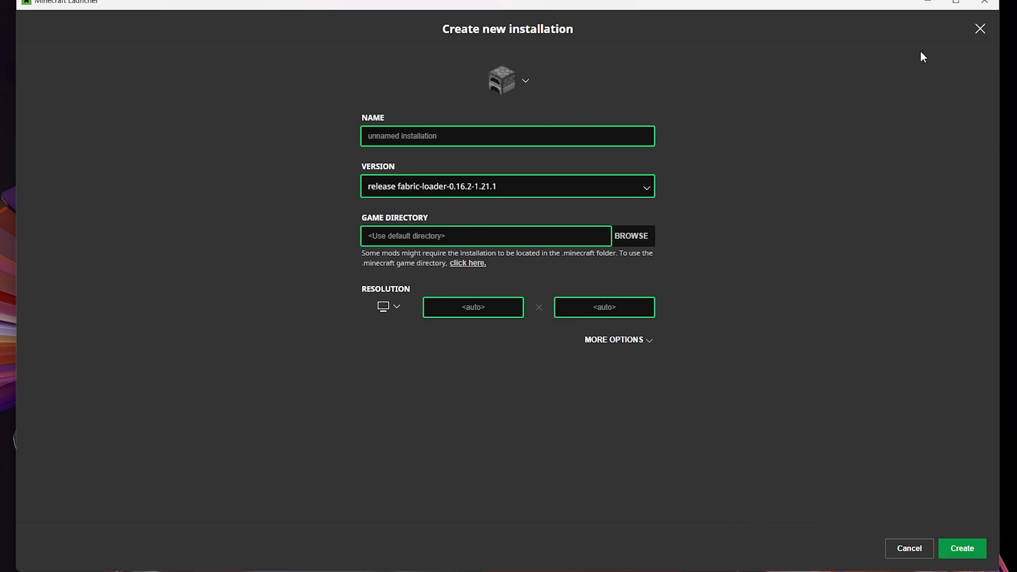
left_click(980, 29)
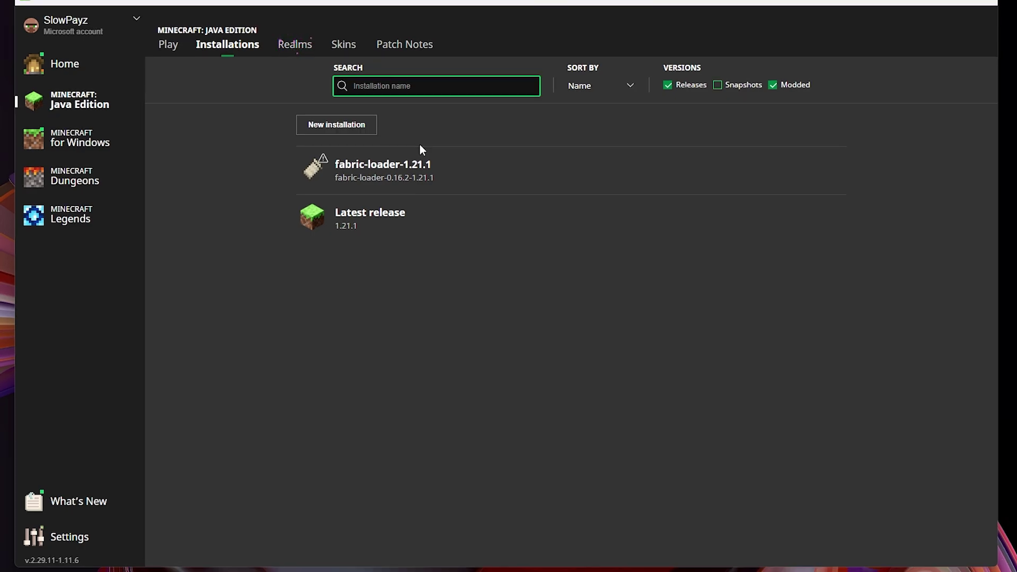
mouse_move(538, 189)
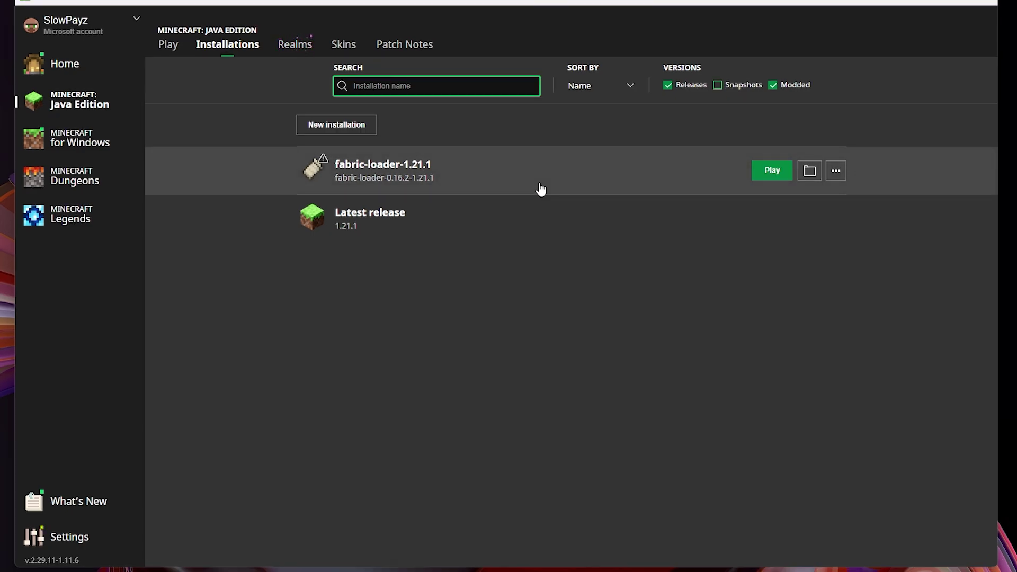
- Open the fabric-loader installation's .minecraft folder, remove a stray new folder, and enter mods
left_click(809, 170)
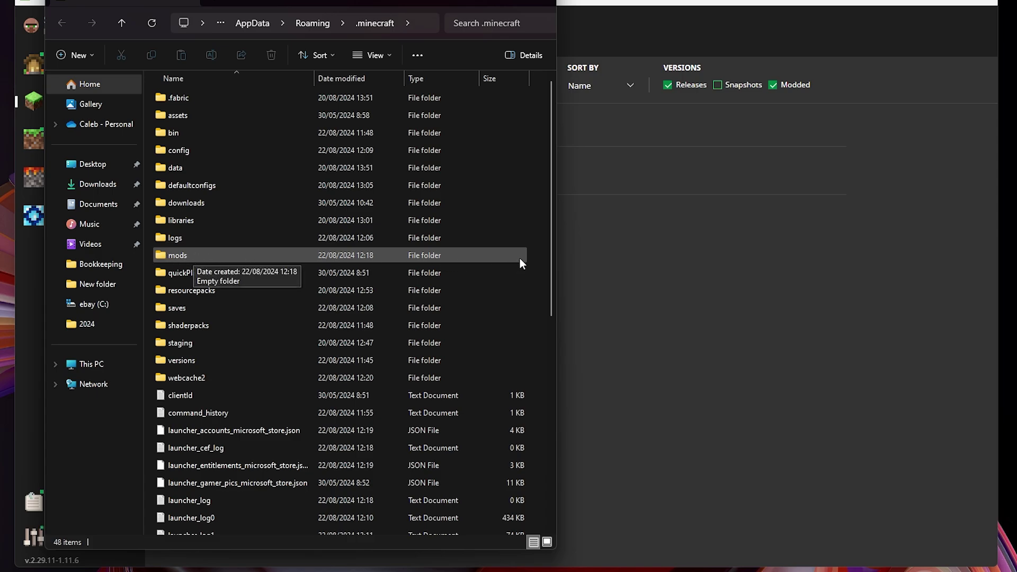
right_click(533, 255)
mouse_move(566, 354)
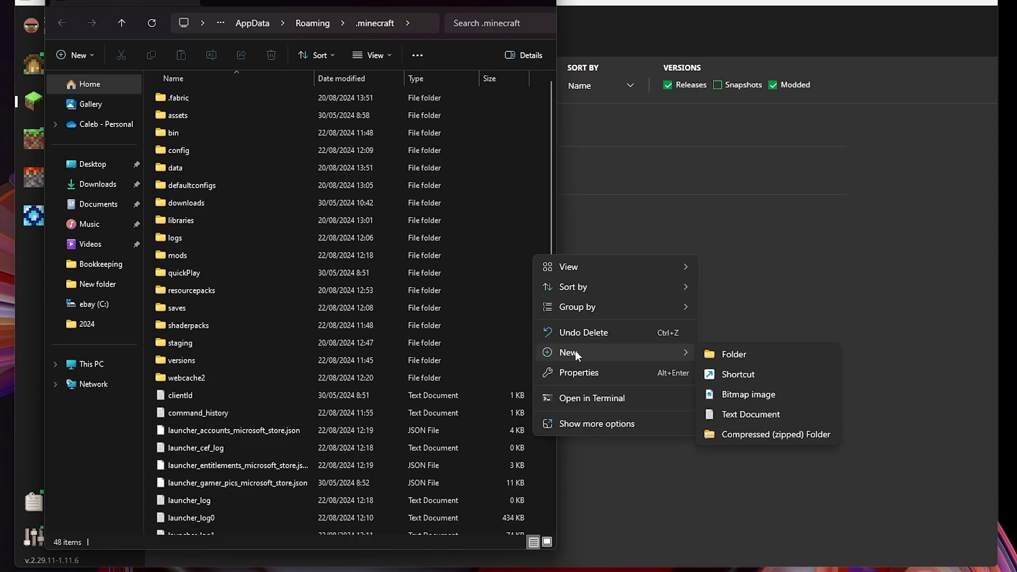
left_click(733, 354)
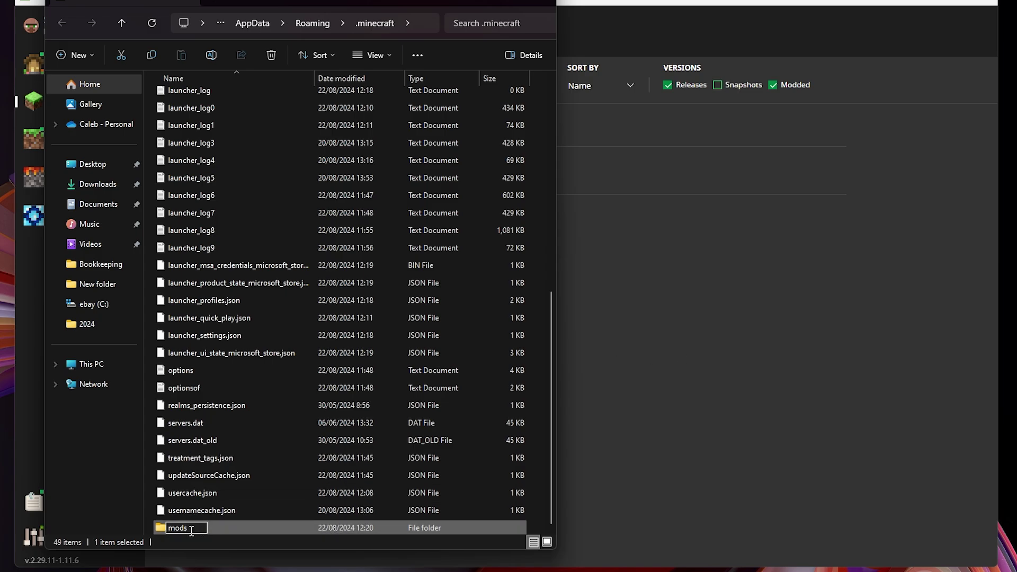
key("Escape")
key("Delete")
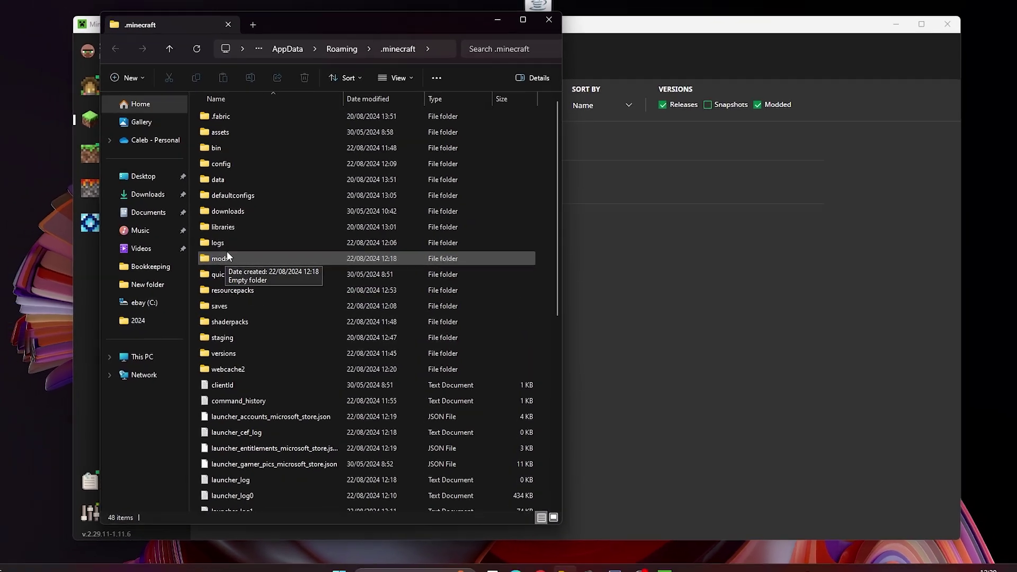
double_click(236, 258)
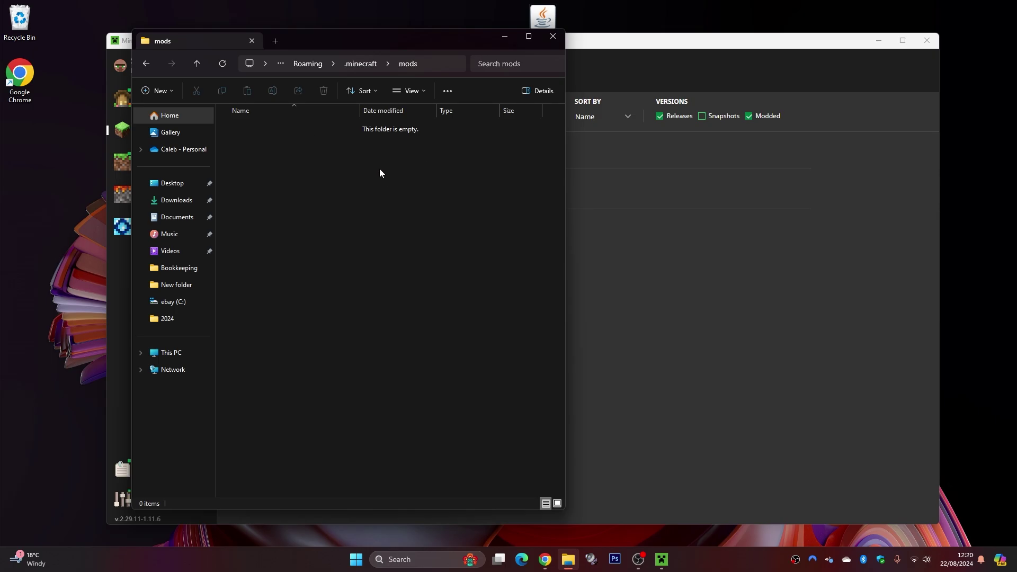
- Drop fabric-api-0.102.0+1.21.1 and sodium-fabric-0.5.11+mc1.21 jars into mods, then return to the launcher
left_click_drag(371, 40, 310, 42)
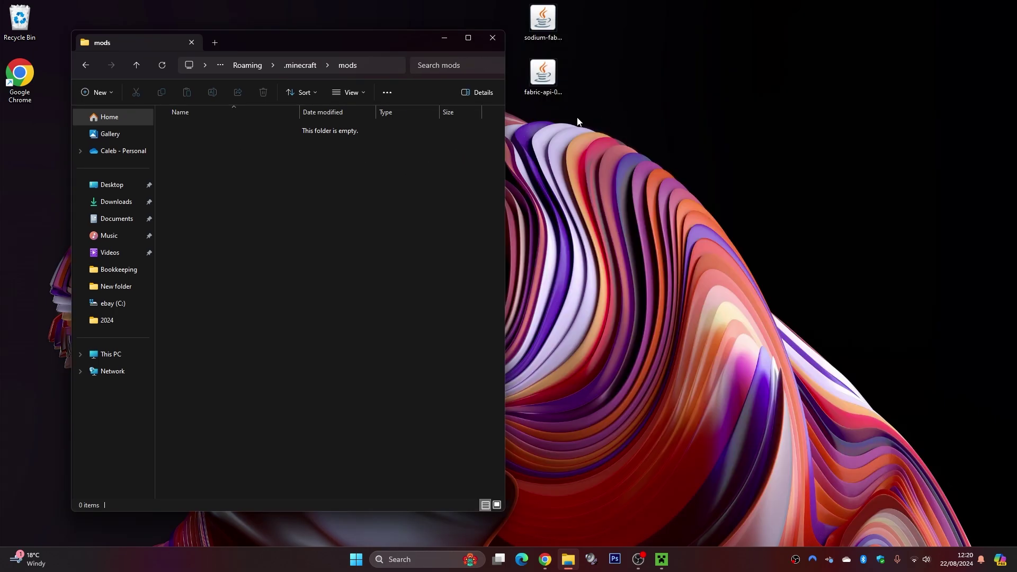
left_click_drag(538, 76, 240, 203)
left_click_drag(542, 20, 219, 212)
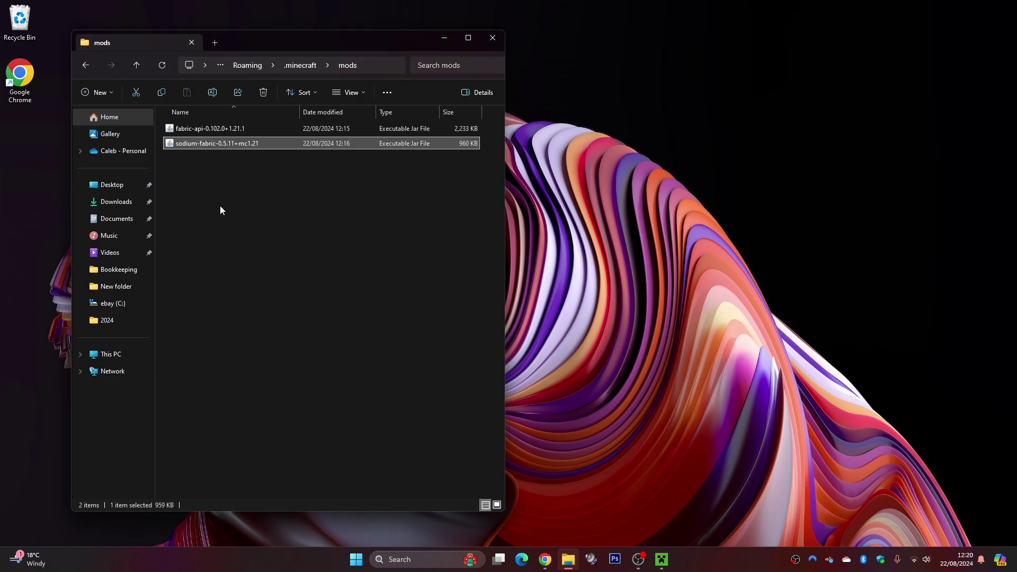
left_click(484, 43)
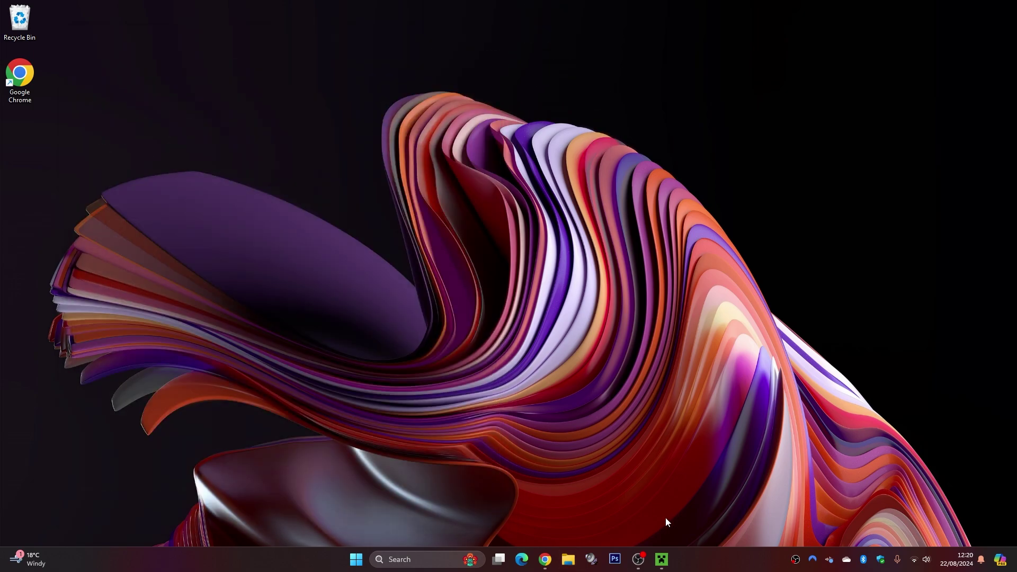
left_click(664, 567)
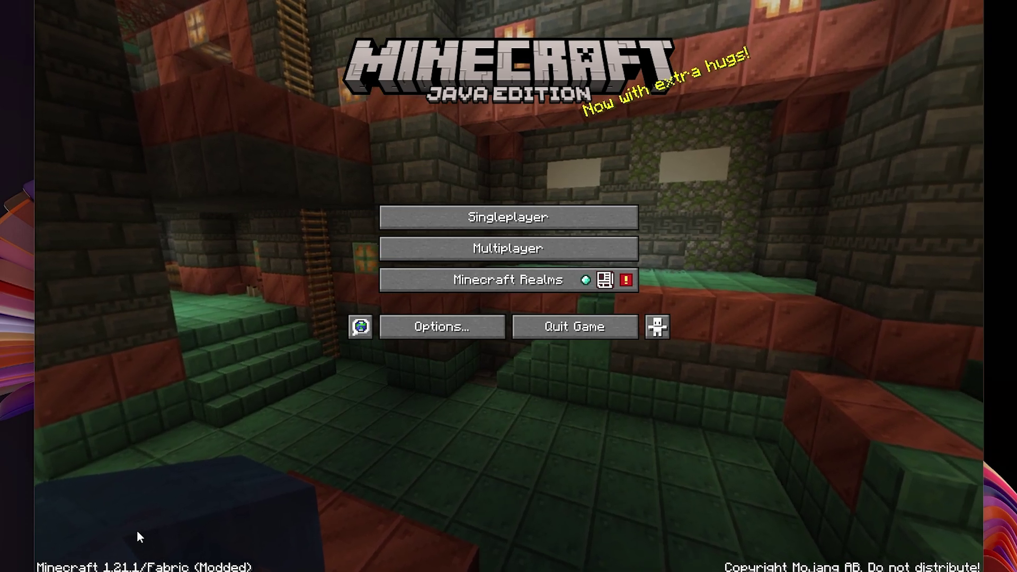
- Load the singleplayer save 'New World' in the Fabric-modded 1.21.1 game
left_click(481, 218)
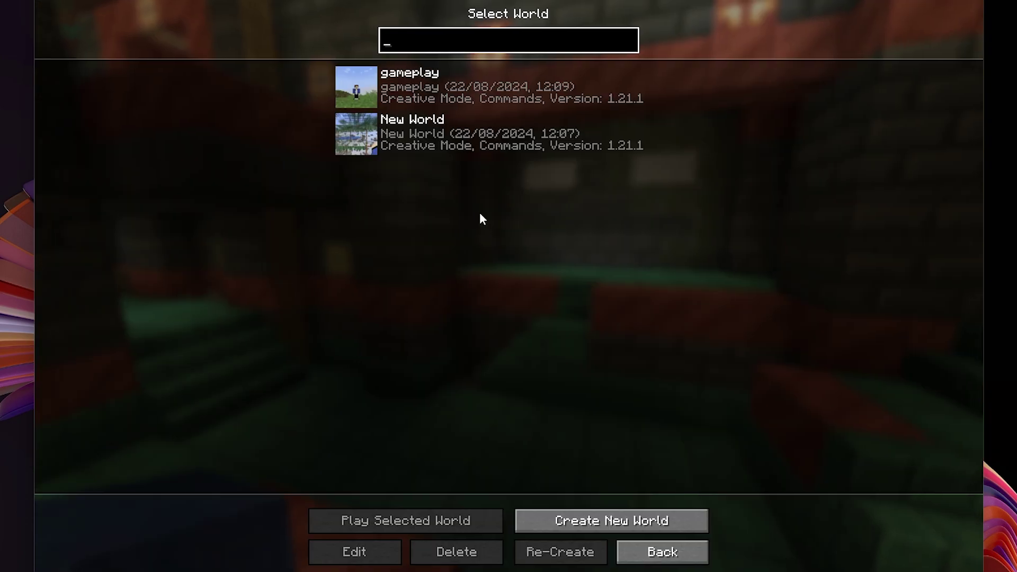
left_click(356, 133)
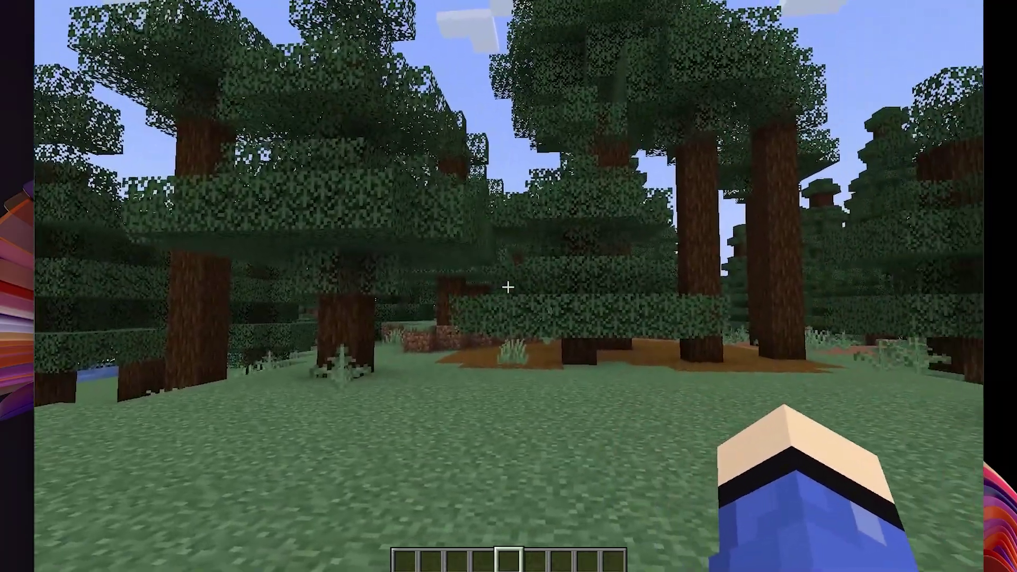
- Pause the game and bring up the Sodium Video Settings from Options
key("Escape")
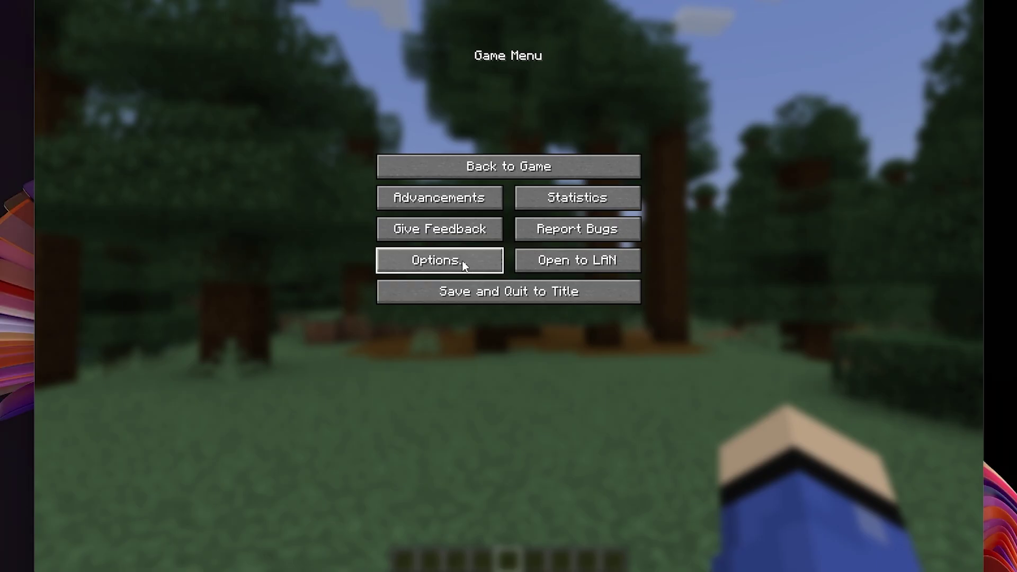
left_click(417, 262)
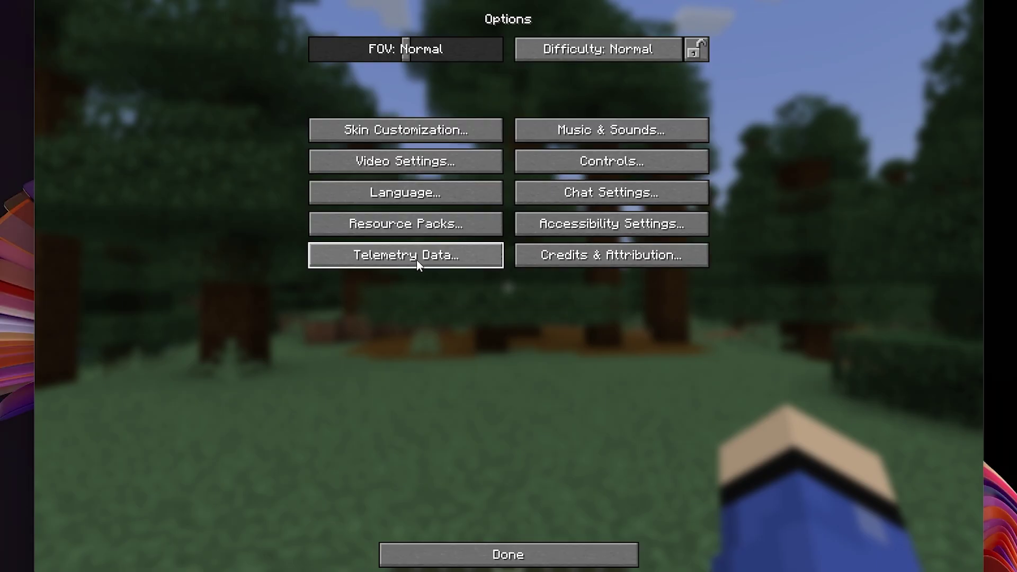
left_click(427, 160)
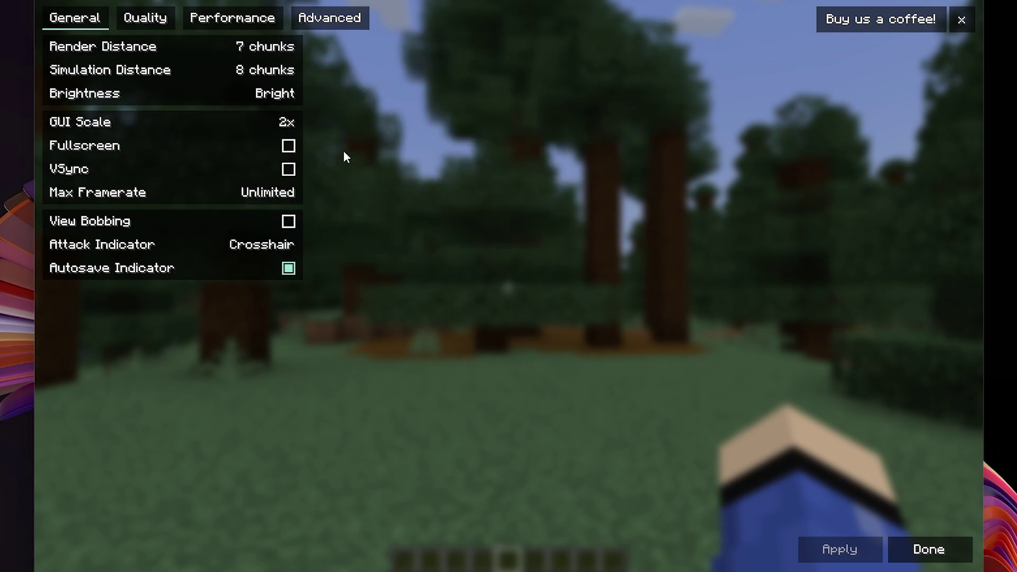
- Review the Quality, Performance, Advanced and General video pages, then back out of the menus
left_click(151, 17)
left_click(232, 17)
left_click(330, 18)
left_click(162, 19)
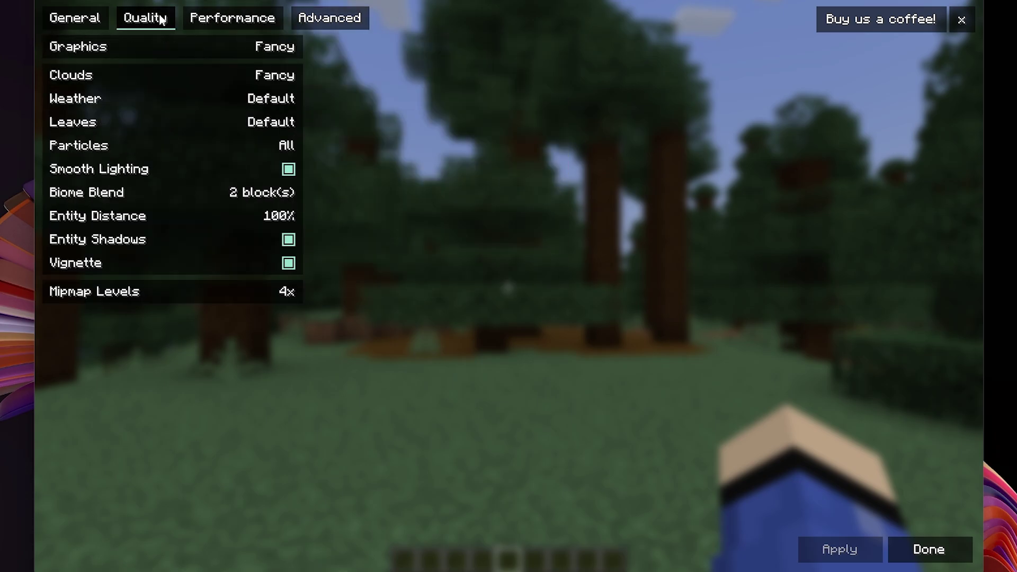
left_click(79, 18)
key("Escape")
key("Escape")
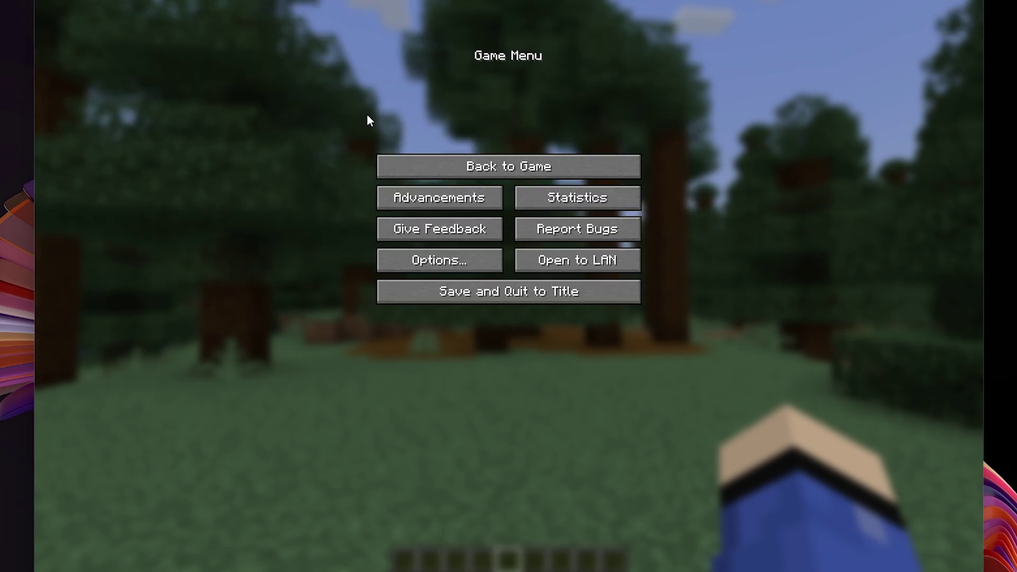
key("Escape")
key("F3")
- Show the debug overlay with Sodium Renderer 0.5.11+mc1.21, zoom, and walk toward the spruce trees
key("w")
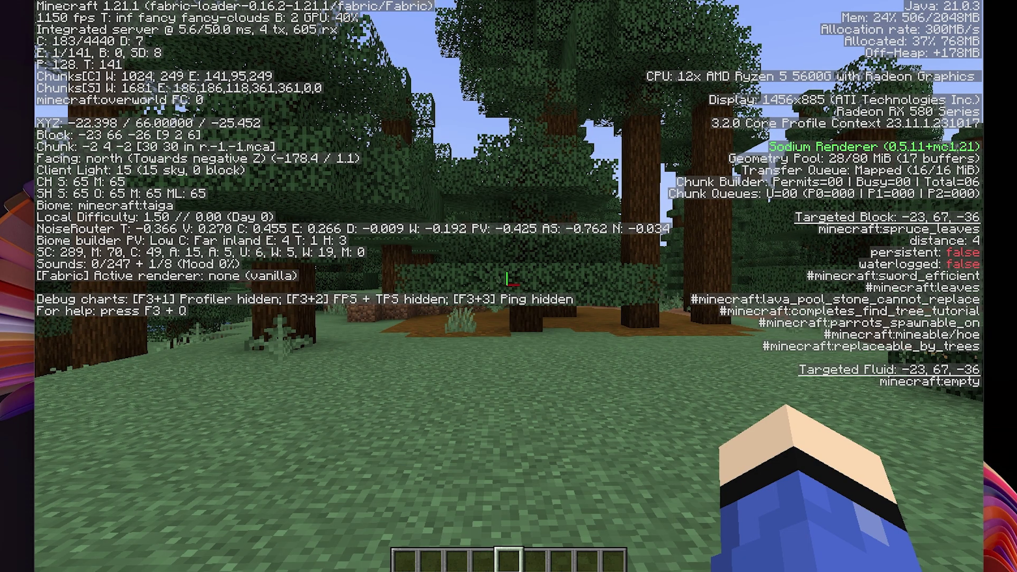
key("c")
key("c")
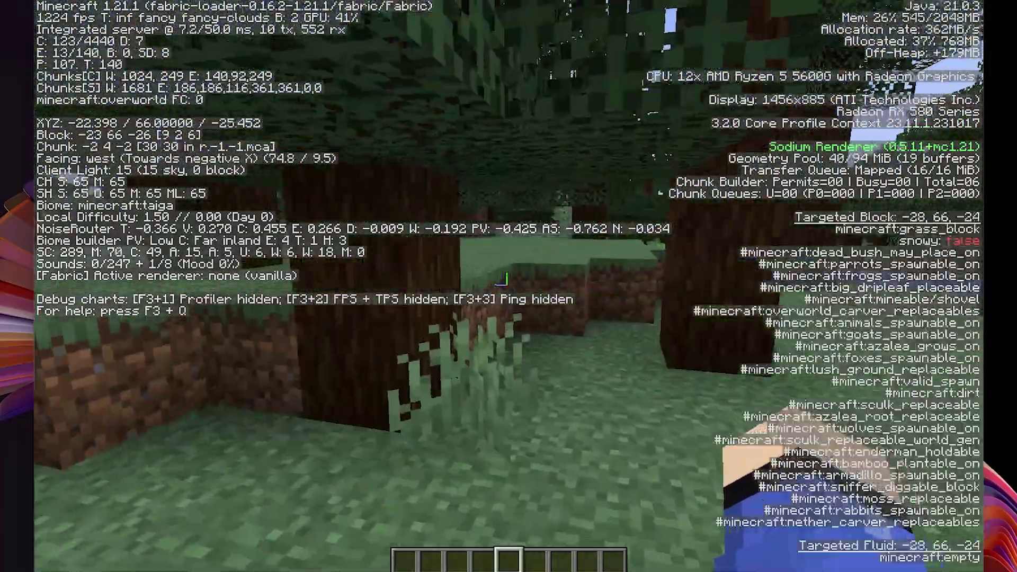
key("w")
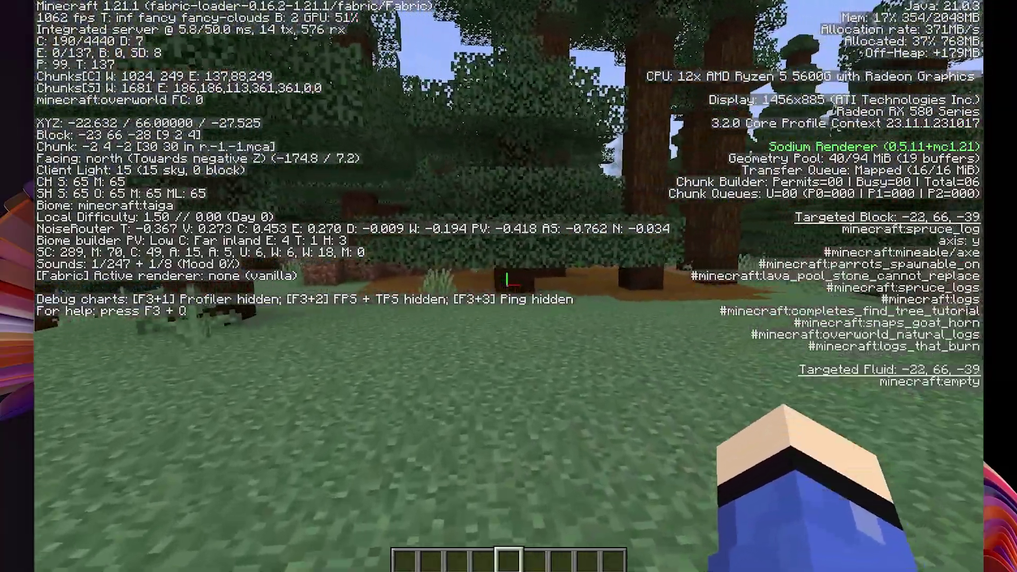